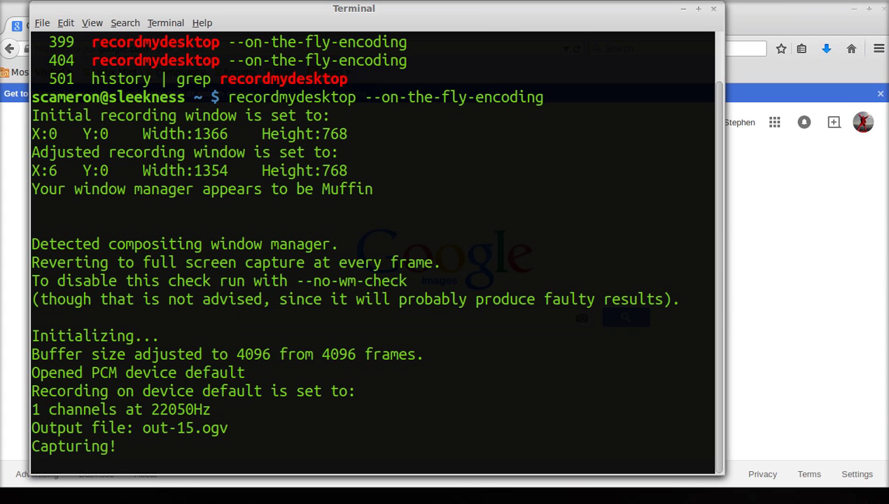
Step: Bring the Google Images page in Firefox in front of the recording terminal
click(25, 144)
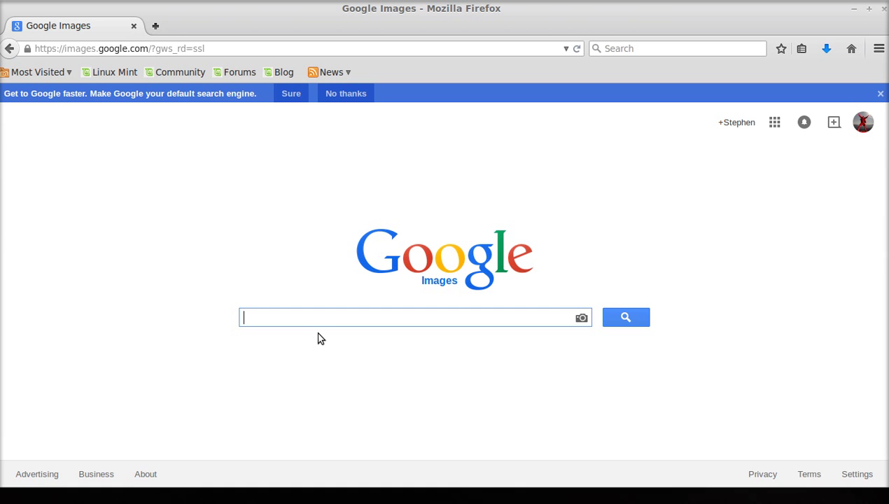
Step: Search Google Images for 'badland' and filter the results to Large size
text(badland)
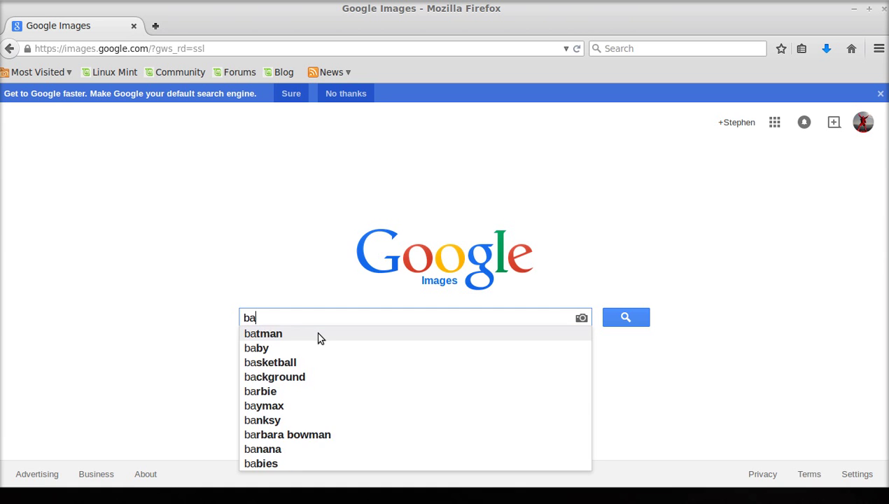
click(319, 334)
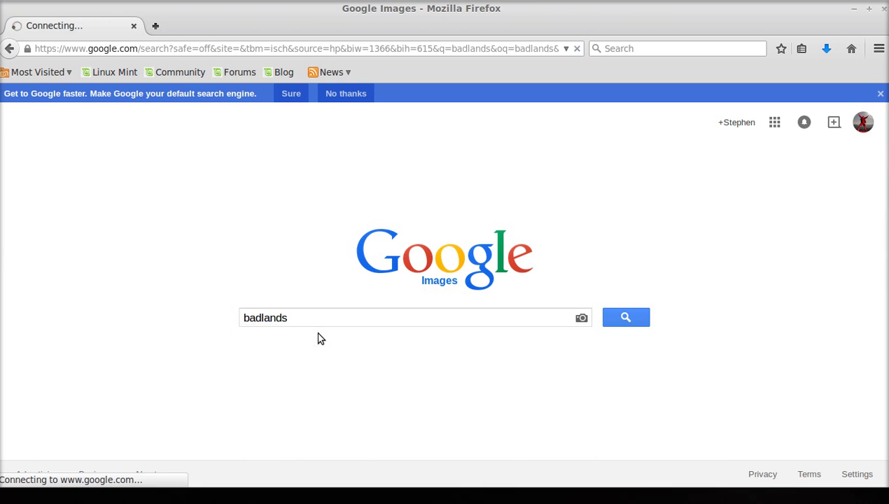
scroll(343, 333, down, 3)
scroll(343, 333, up, 3)
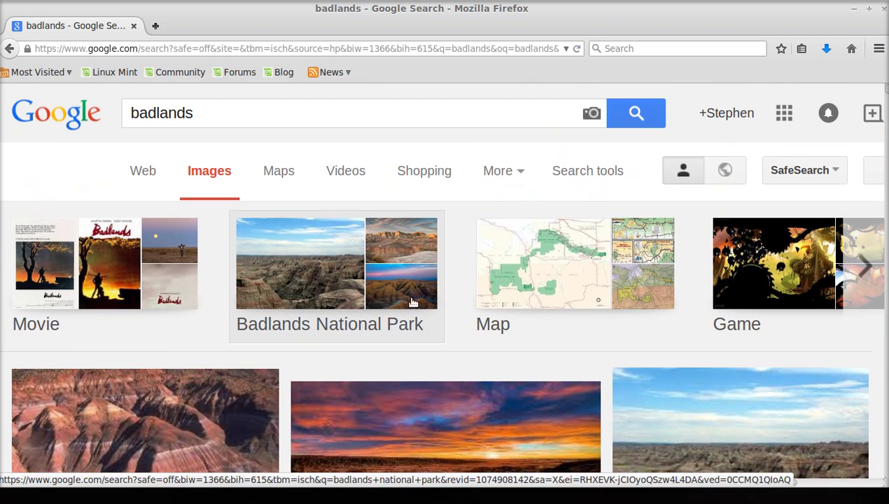
click(551, 176)
click(131, 223)
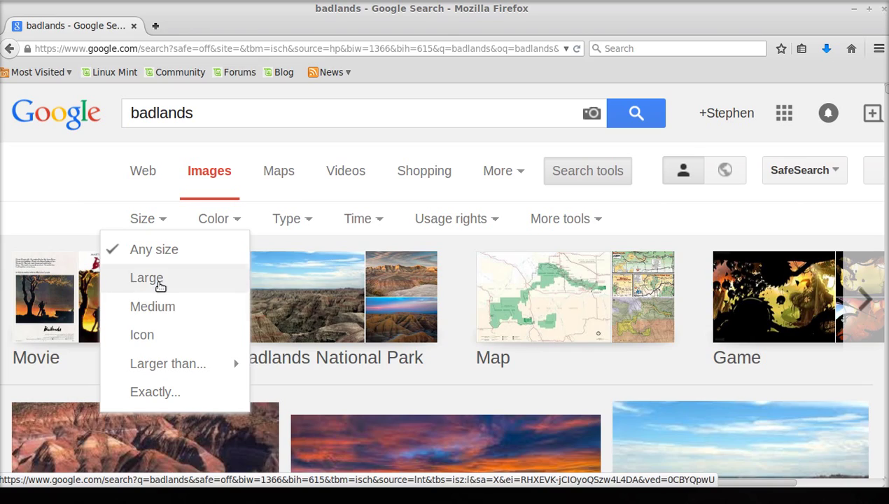
click(158, 280)
scroll(434, 319, down, 5)
scroll(307, 310, down, 15)
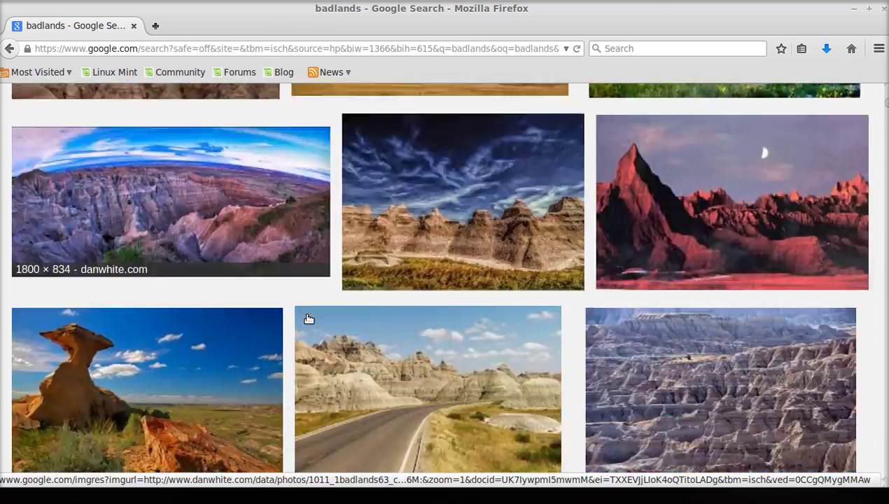
scroll(309, 318, down, 15)
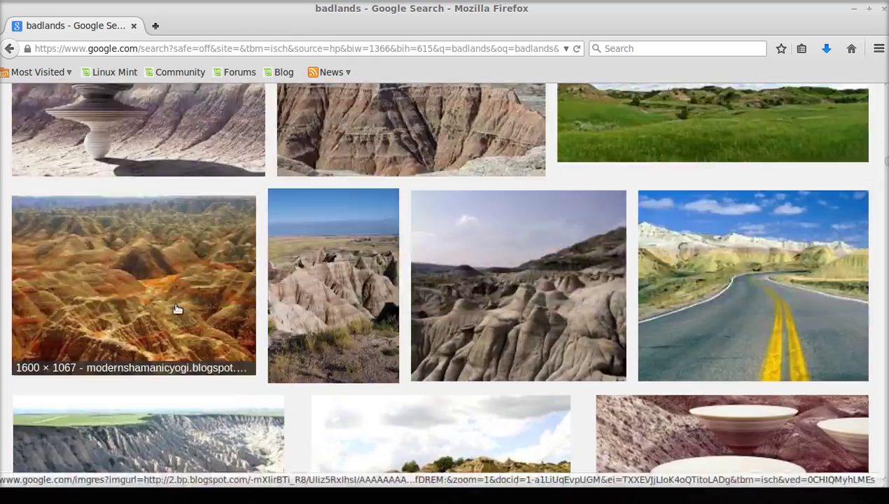
Step: Save the striped canyon photo at full size as bl.JPG, then close Firefox
click(178, 308)
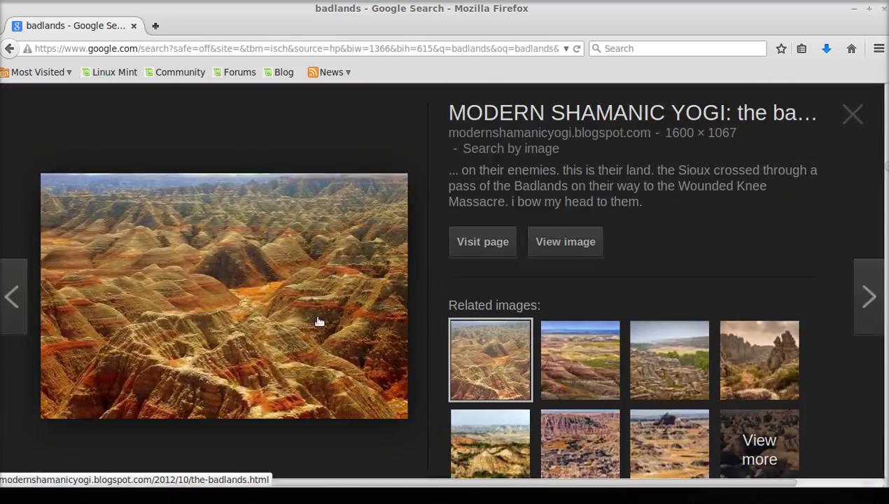
click(581, 250)
scroll(445, 273, down, 3)
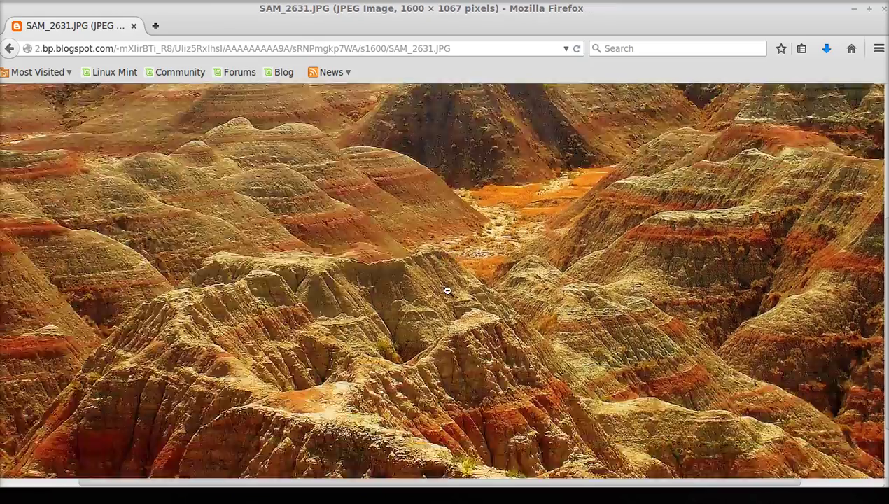
scroll(445, 287, up, 3)
right_click(445, 283)
click(490, 328)
text(bl.JPG)
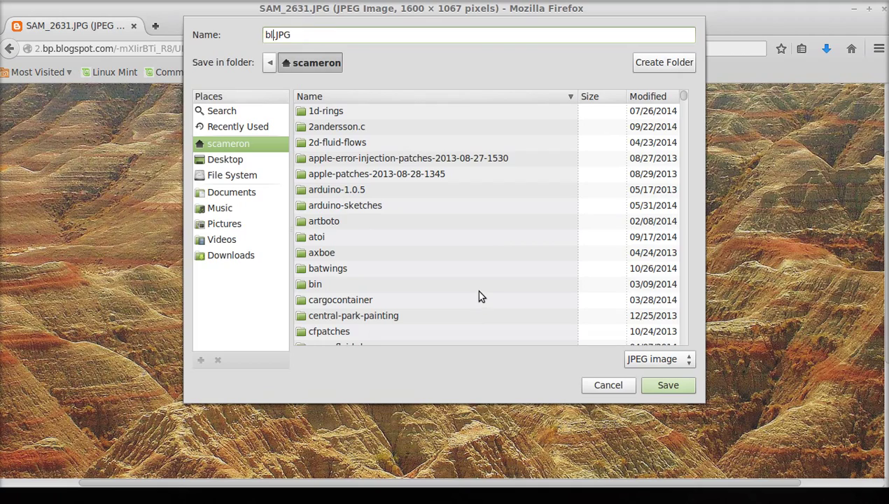
click(668, 386)
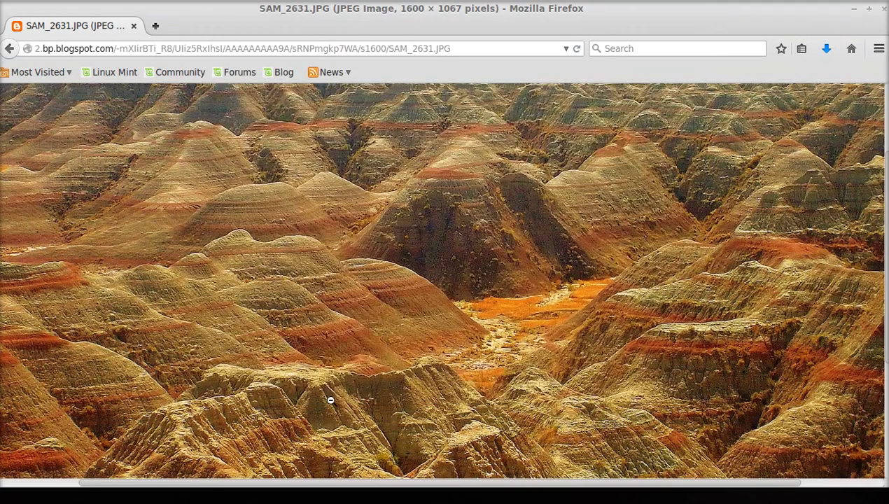
key(alt)
click(882, 9)
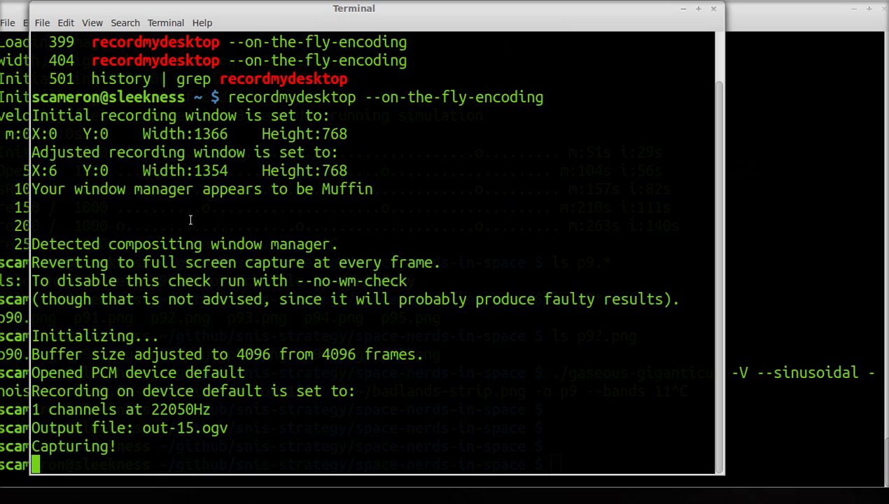
Step: Run 'gimp ~/bl.JPG' in the other terminal window
key(alt+Tab)
text(gimp ~/bl.)
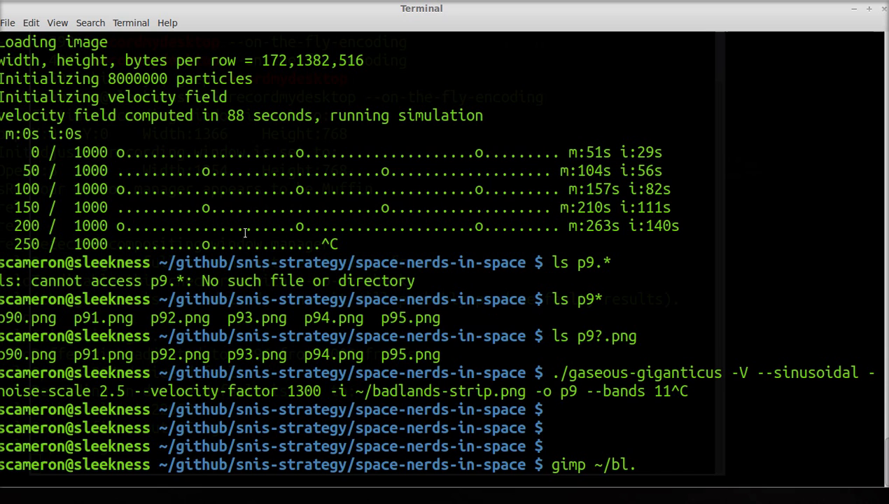
text(JPG)
key(Return)
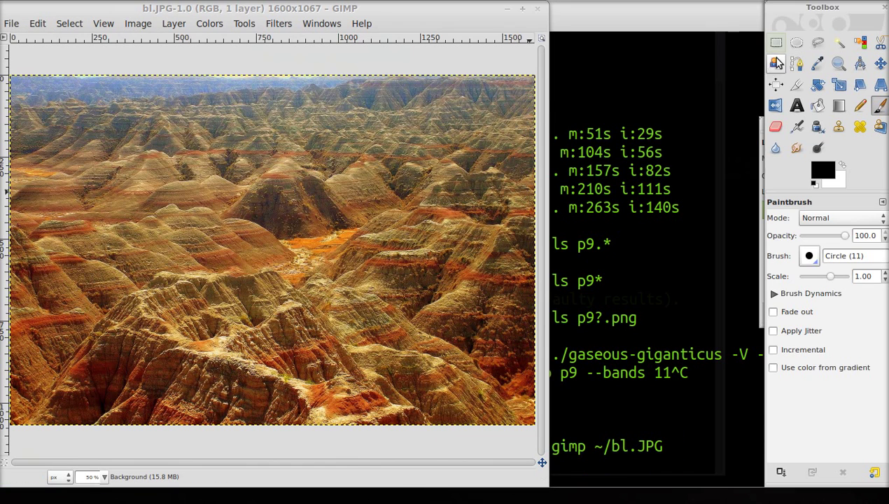
Step: Crop the photo to a thin 1542×218 horizontal band across its middle
click(791, 86)
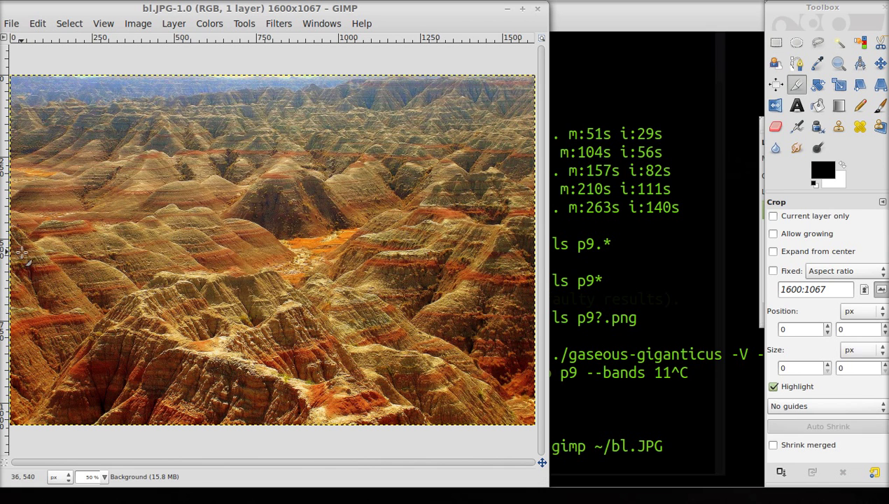
drag(22, 252, 528, 323)
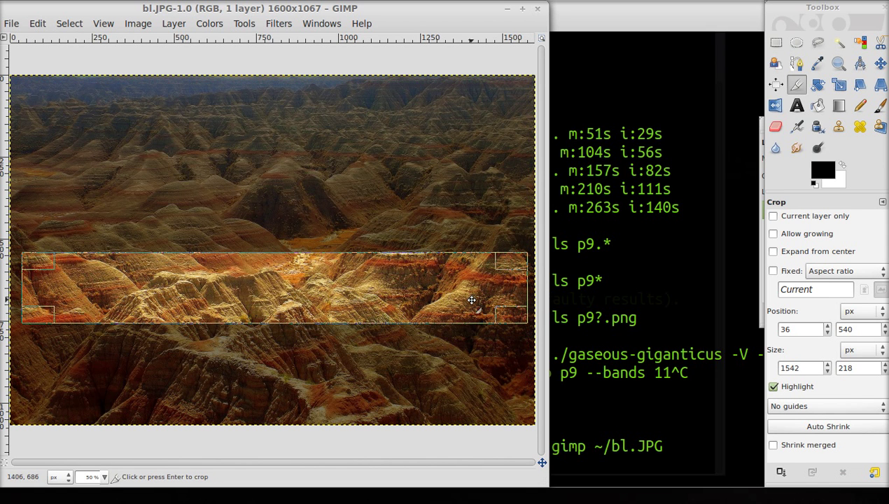
click(413, 294)
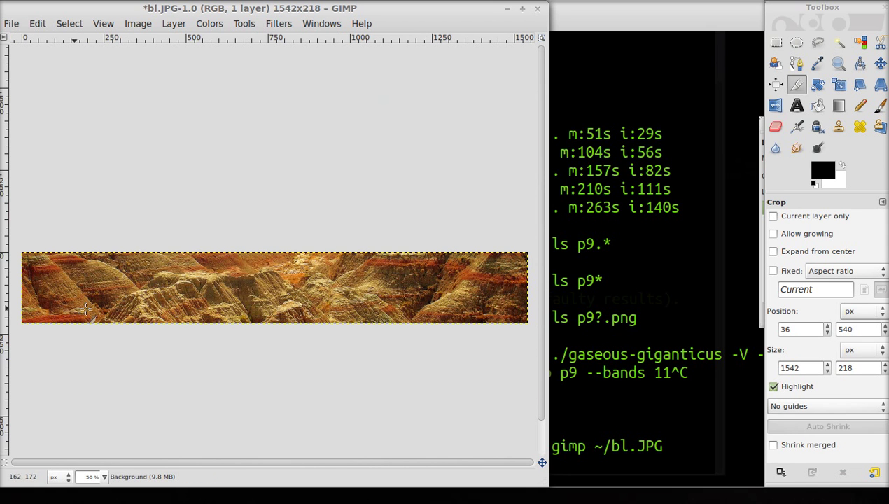
Step: Rotate the band 90° clockwise into a 218×1542 vertical strip
right_click(145, 293)
mouse_move(193, 367)
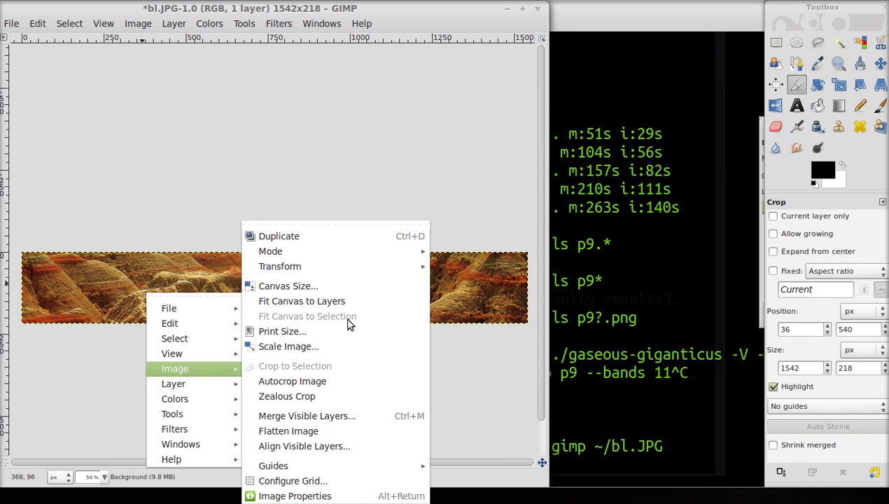
mouse_move(383, 269)
click(533, 314)
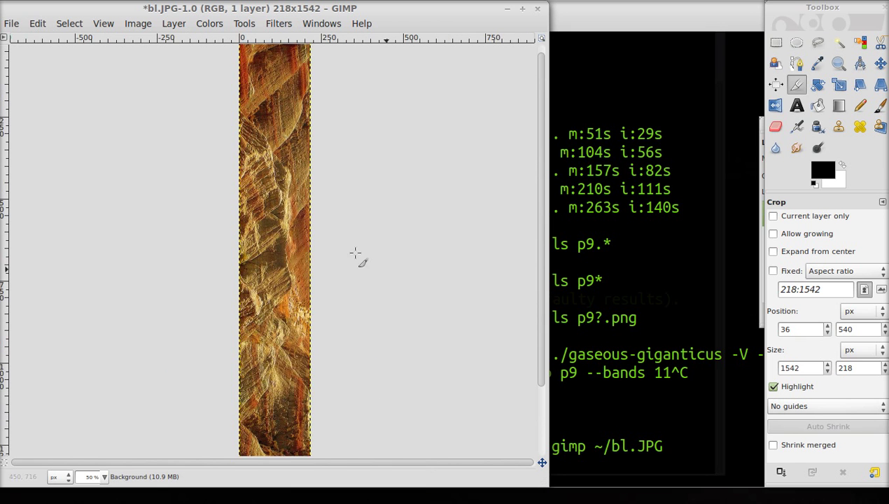
Step: Apply a Levels adjustment with its default settings
right_click(282, 228)
mouse_move(336, 336)
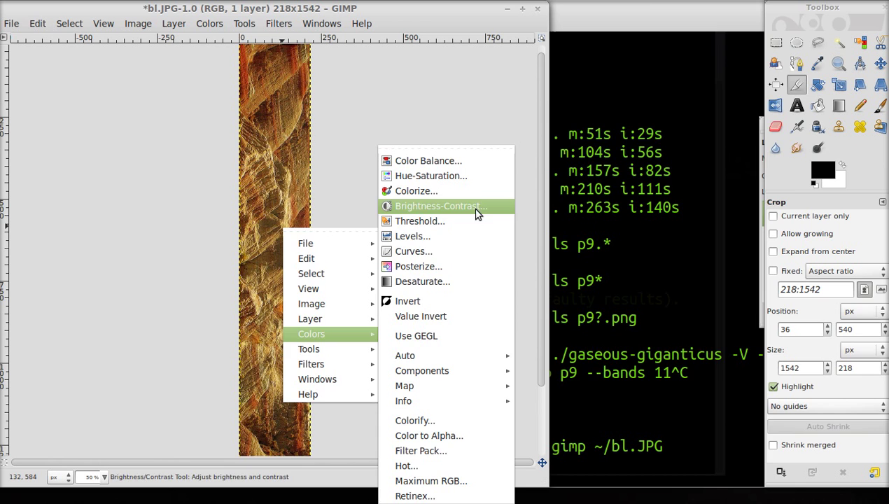
click(471, 236)
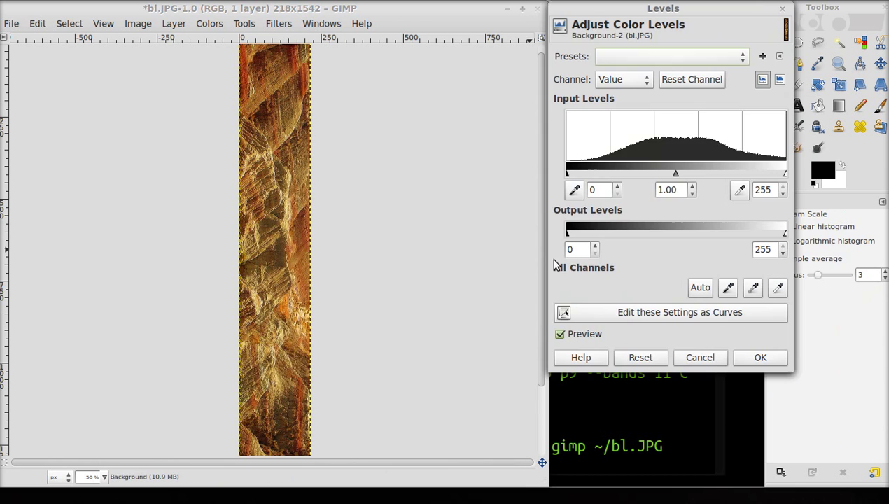
click(755, 358)
Step: Raise the Curves black point to lift the strip's dark tones
right_click(290, 288)
mouse_move(333, 392)
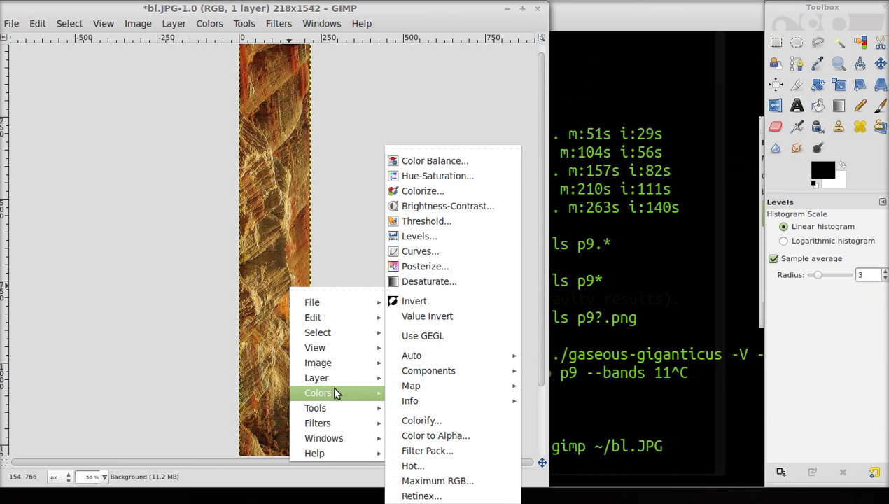
click(473, 249)
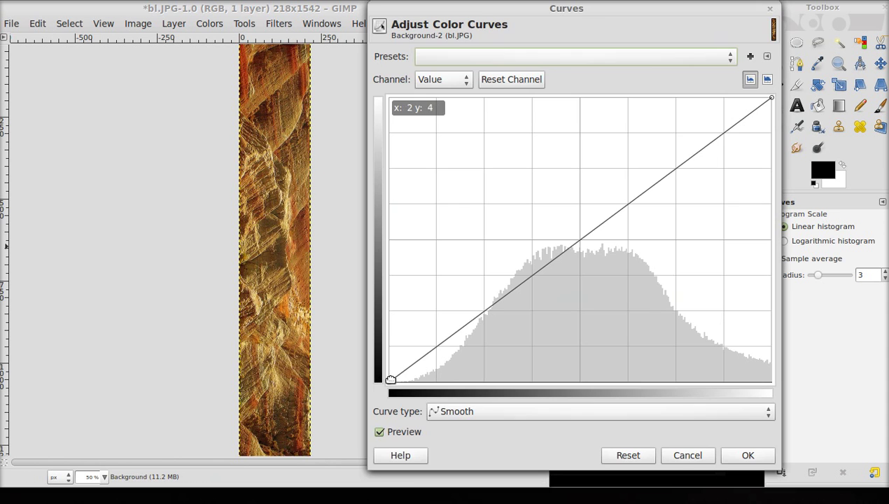
drag(389, 378, 366, 294)
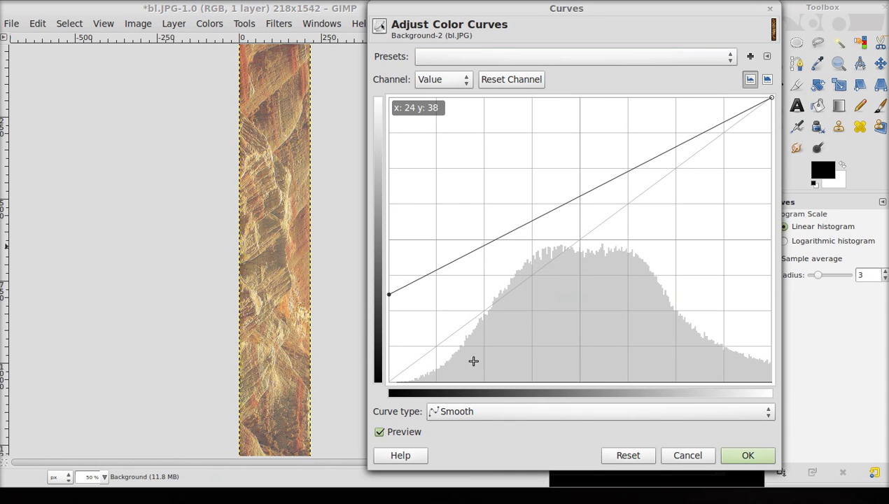
click(741, 455)
Step: Shift the hue to -5 with Hue-Saturation
right_click(273, 272)
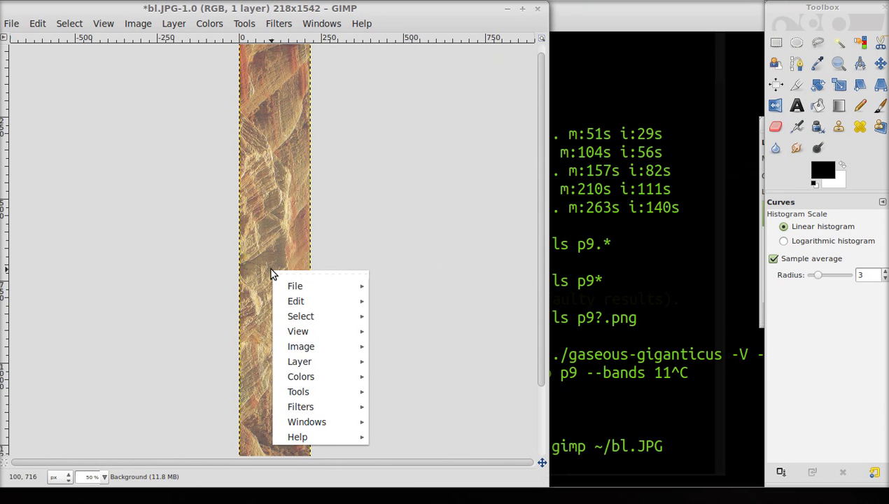
mouse_move(316, 377)
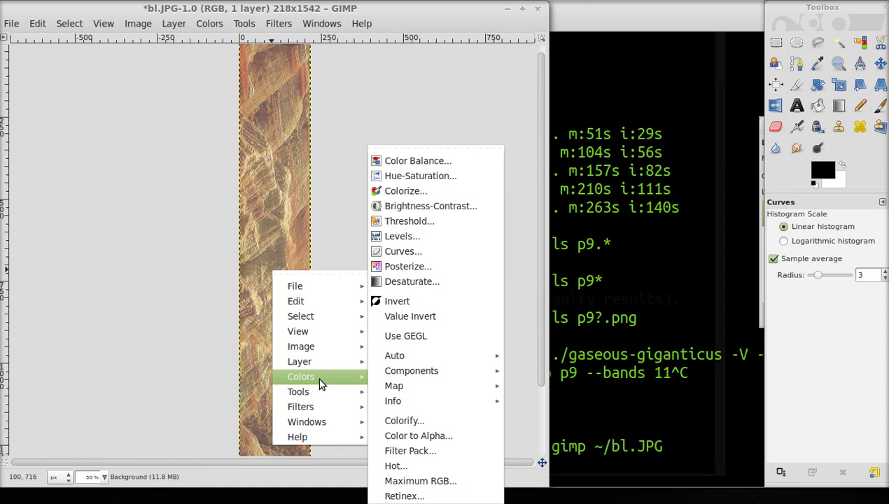
click(488, 177)
drag(628, 249, 602, 287)
click(705, 350)
right_click(258, 245)
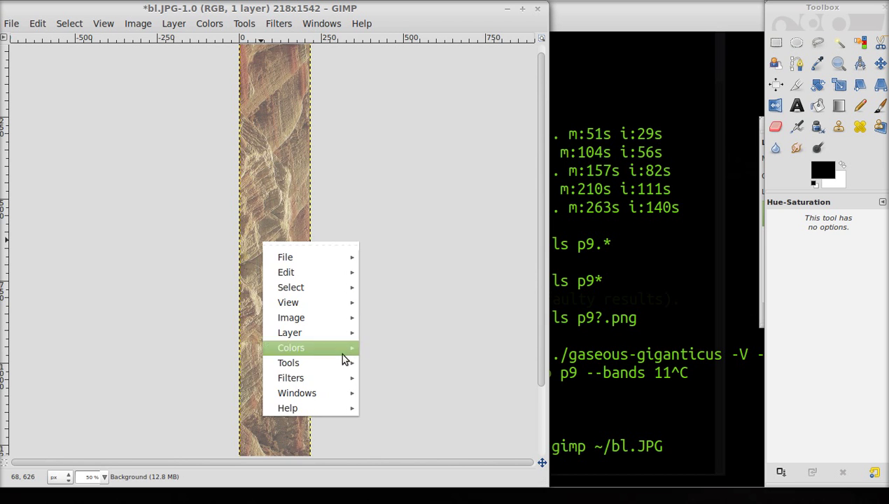
Step: Open Gaussian Blur and raise the radius to 13.0 px horizontally and vertically
mouse_move(350, 376)
mouse_move(428, 249)
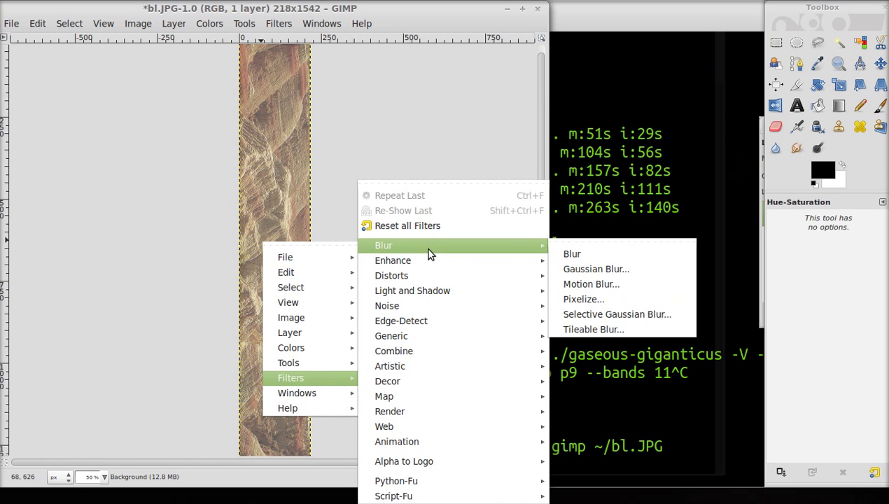
click(598, 275)
drag(282, 102, 575, 98)
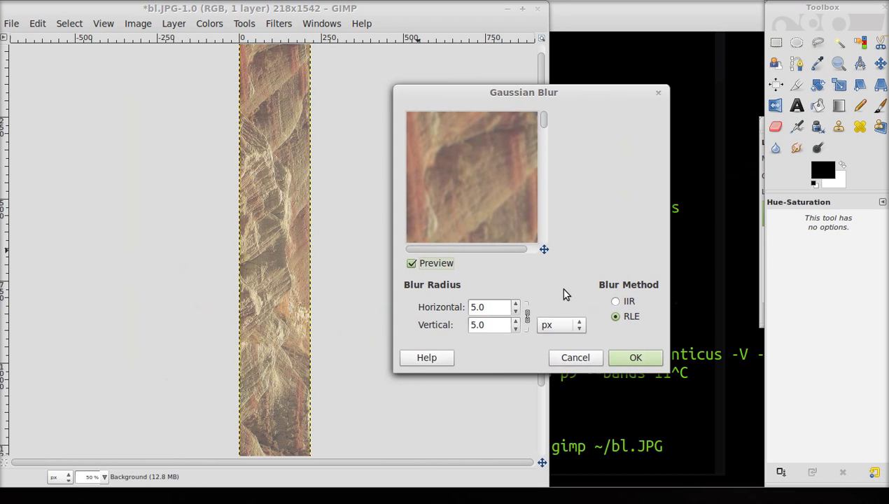
click(516, 304)
click(517, 304)
click(516, 303)
click(517, 303)
click(516, 304)
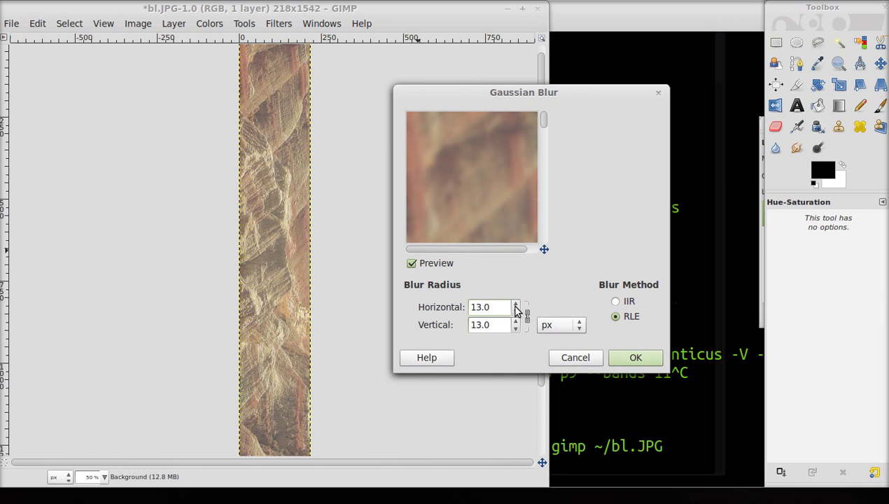
scroll(490, 185, down, 5)
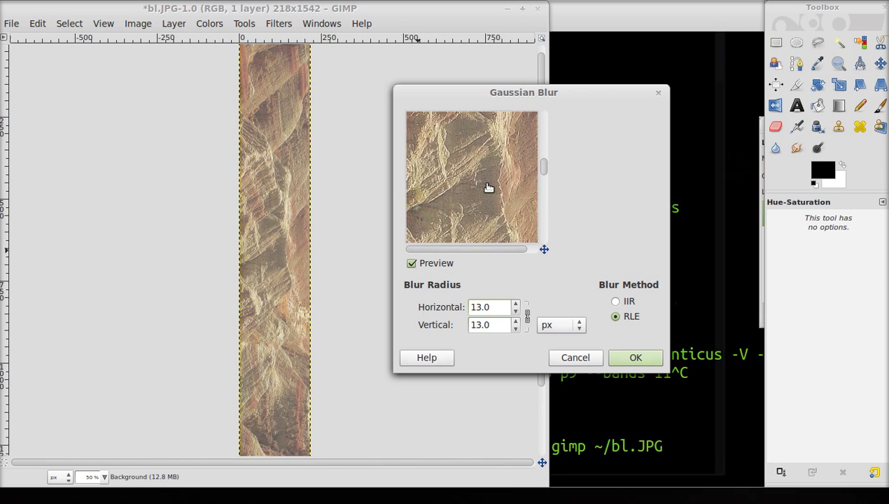
Step: Apply the 13 px blur, save the strip as bl.png, and close the image
click(648, 358)
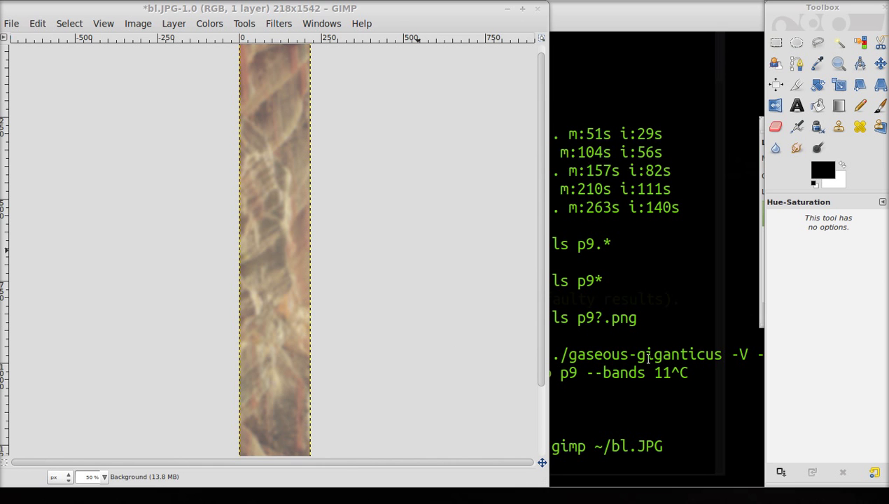
click(11, 23)
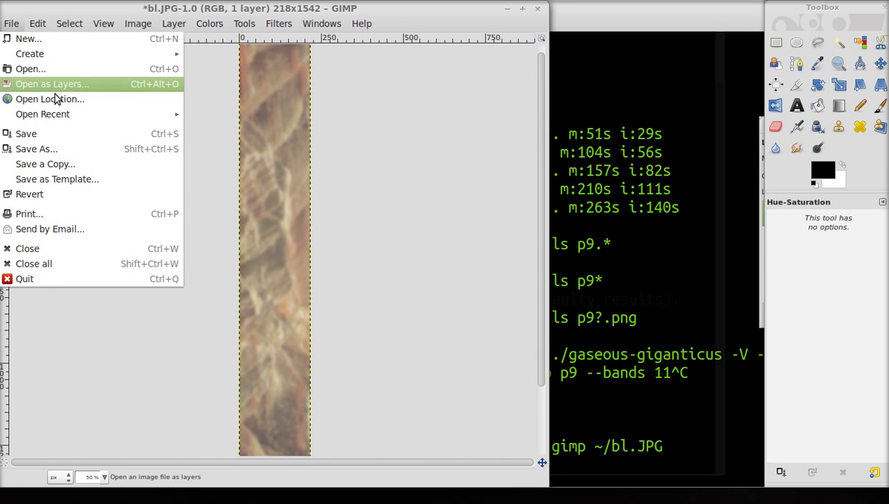
click(83, 148)
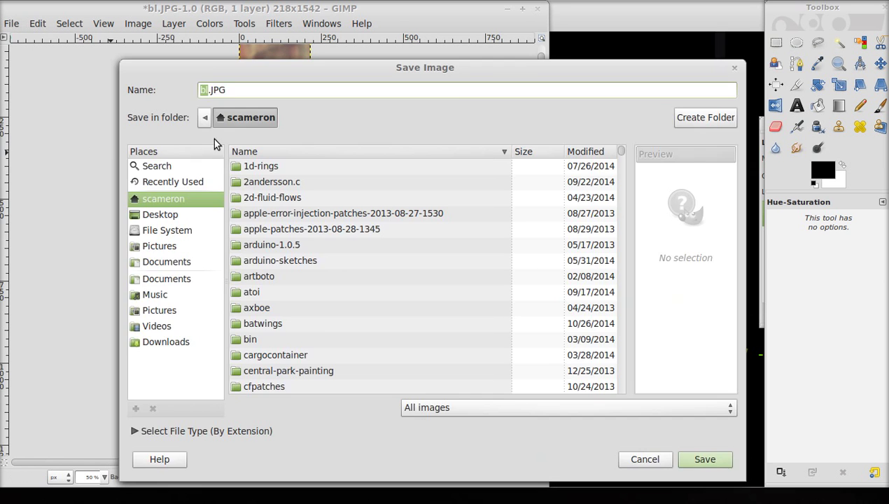
double_click(285, 93)
text(bl.png)
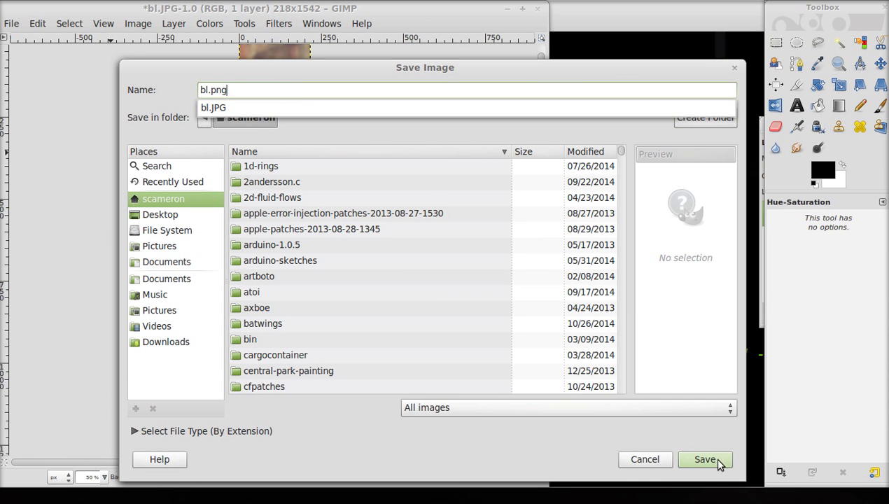
click(716, 459)
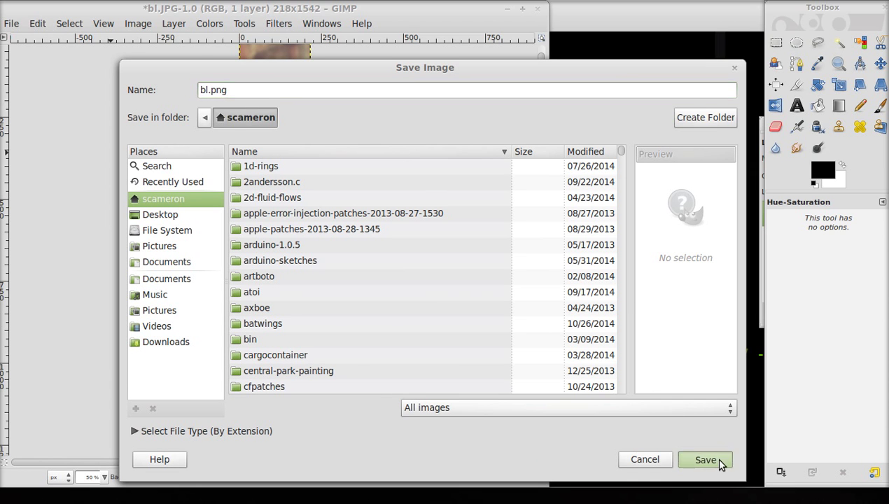
click(531, 365)
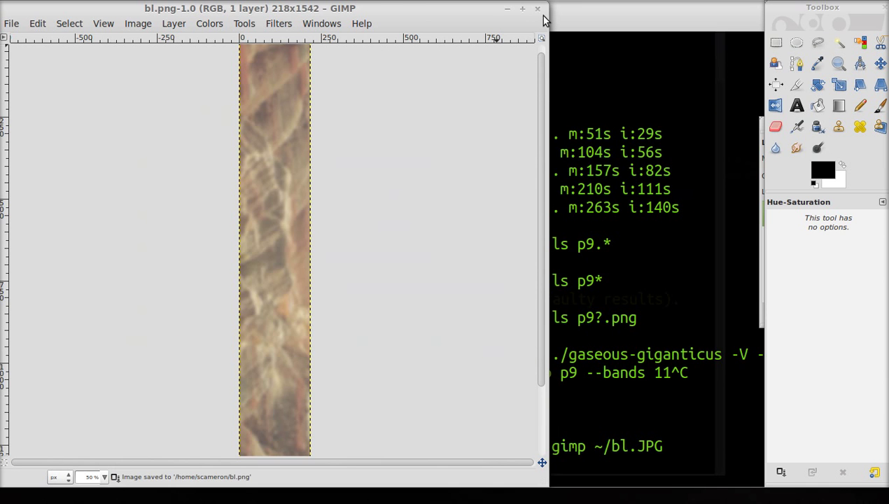
click(538, 10)
Step: Quit GIMP and run gaseous-giganticus on ~/bl.png: sinusoidal, noise-scale 2.5, velocity 1300, output p10, 11 bands
click(434, 13)
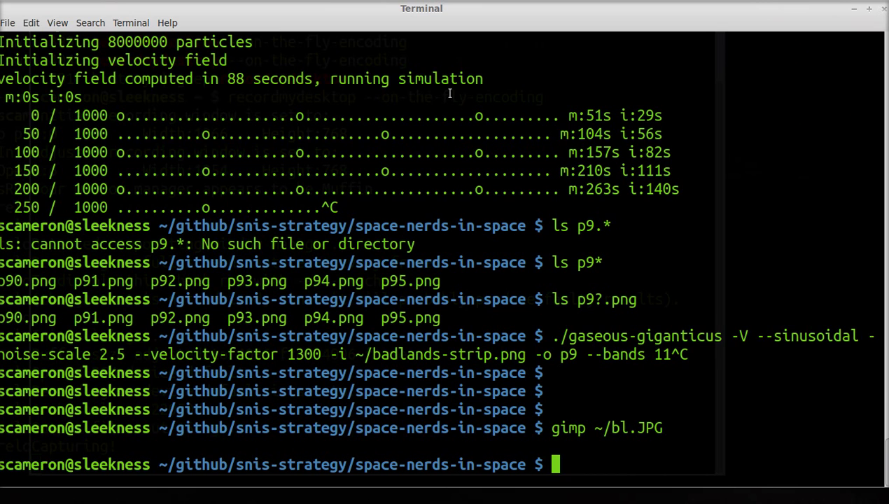
text(./gaseous-giganticus )
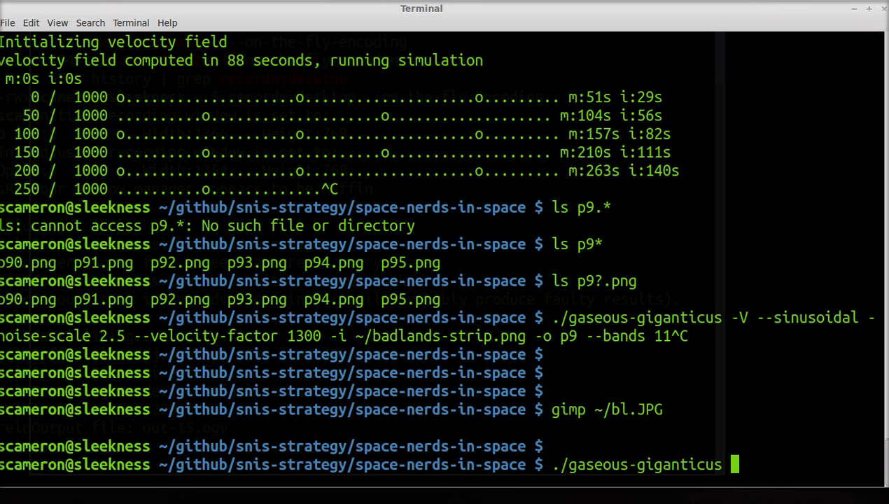
text(-V)
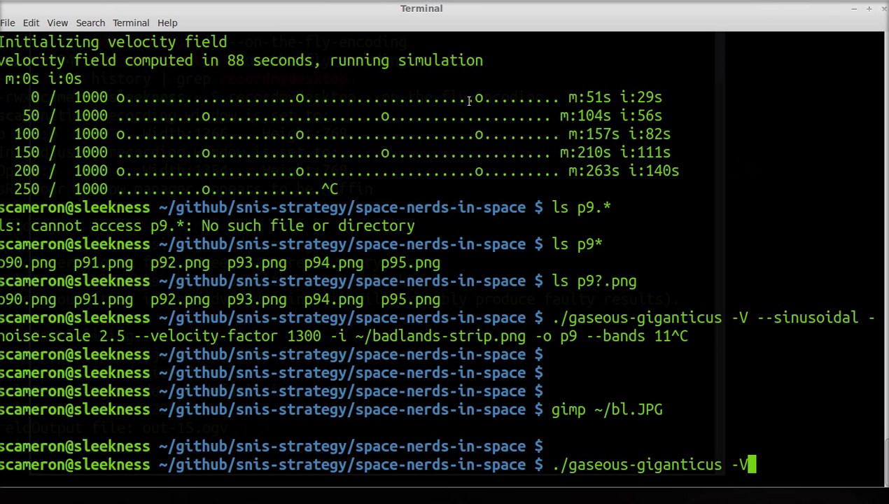
text( --sinusoidi)
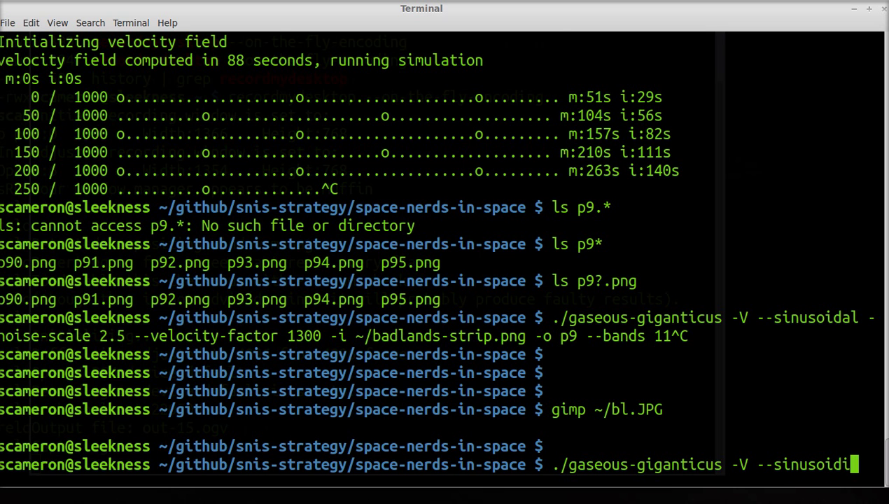
key(BackSpace)
text(al --noise)
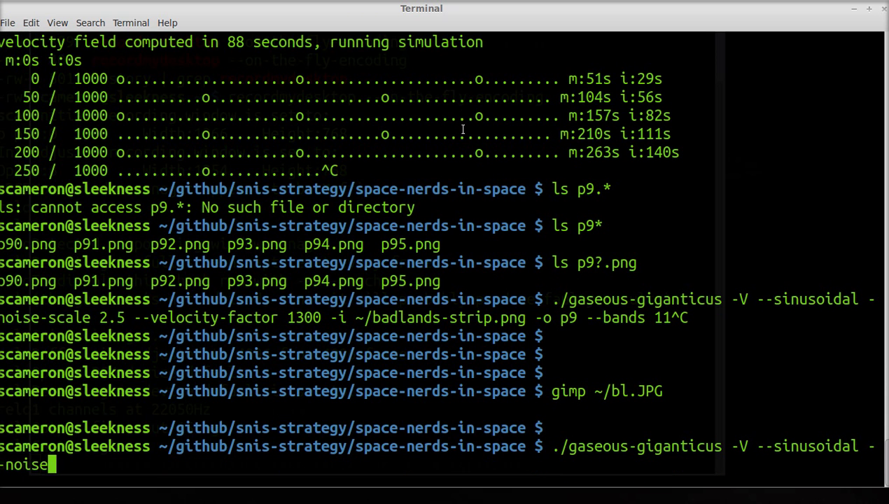
text(-scale )
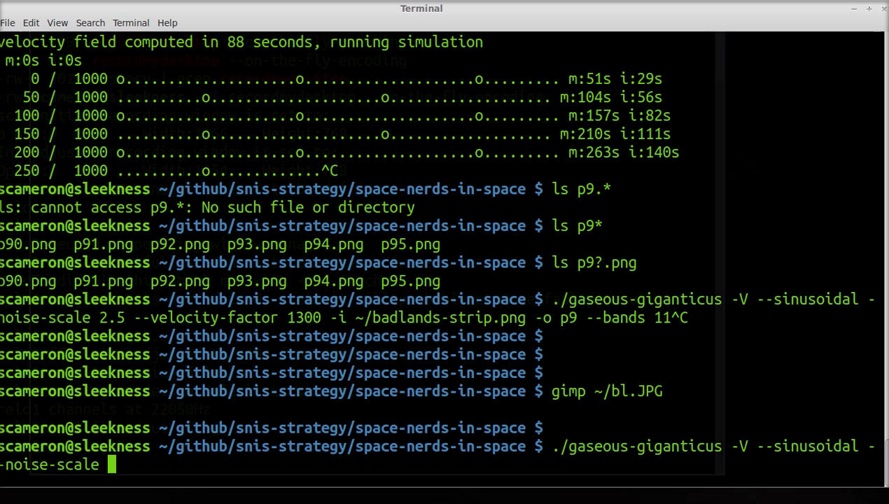
text(2.5 --vel)
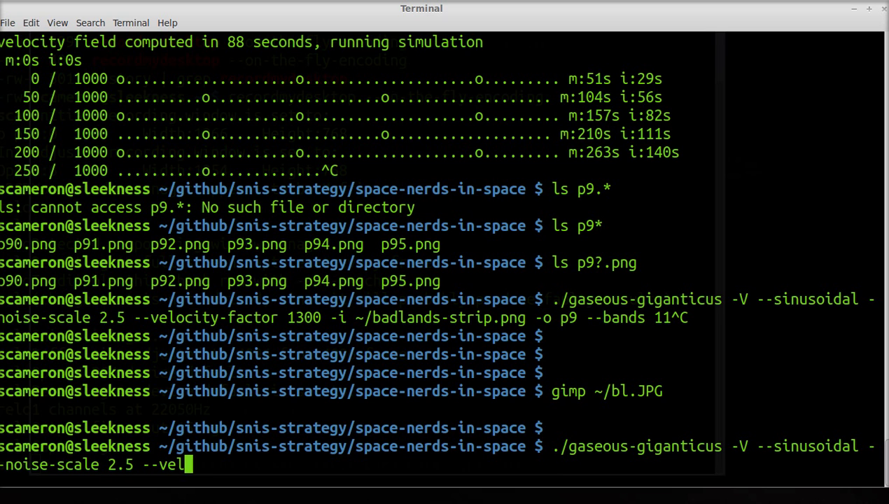
text(ocity-fa)
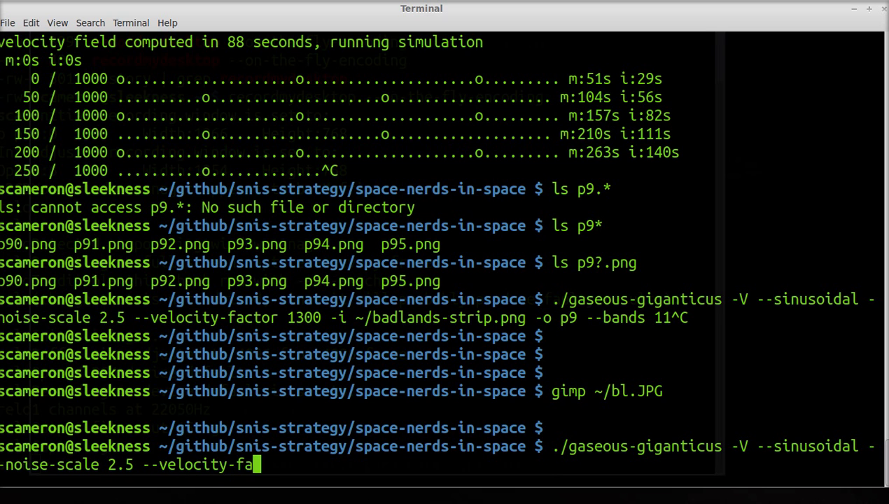
text(ctor 13000)
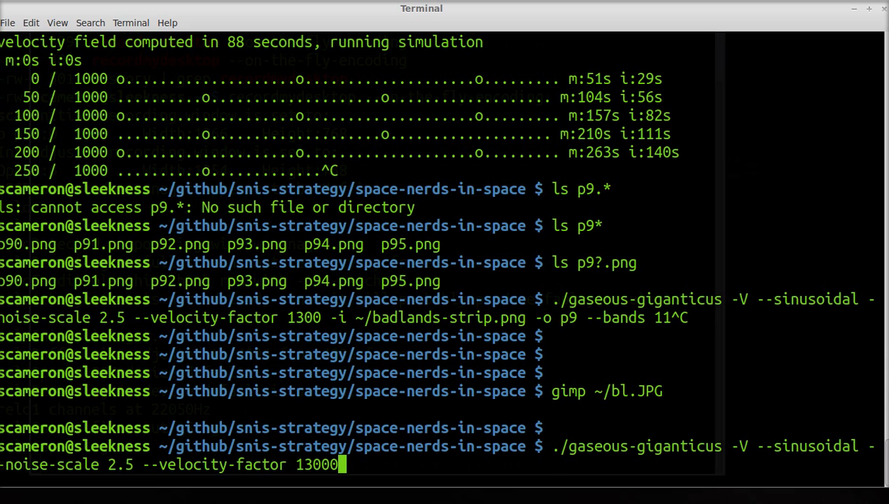
key(BackSpace)
text(-i ~/bl.png)
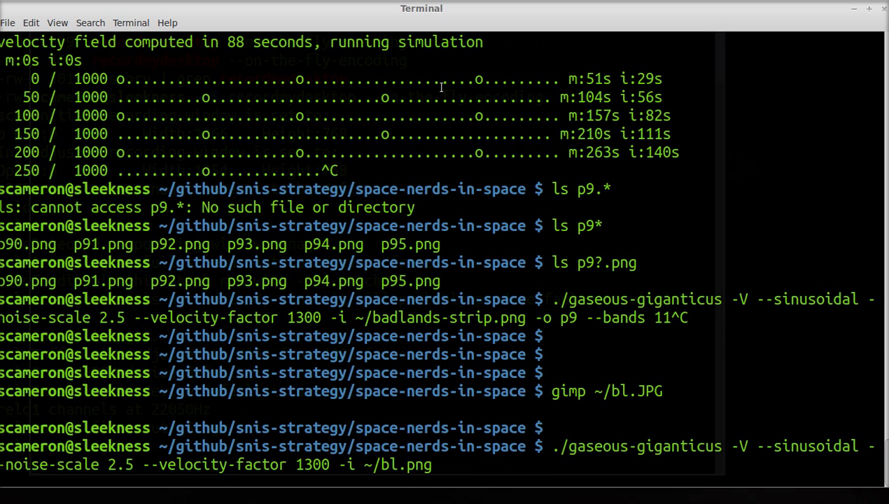
text( p10 --band)
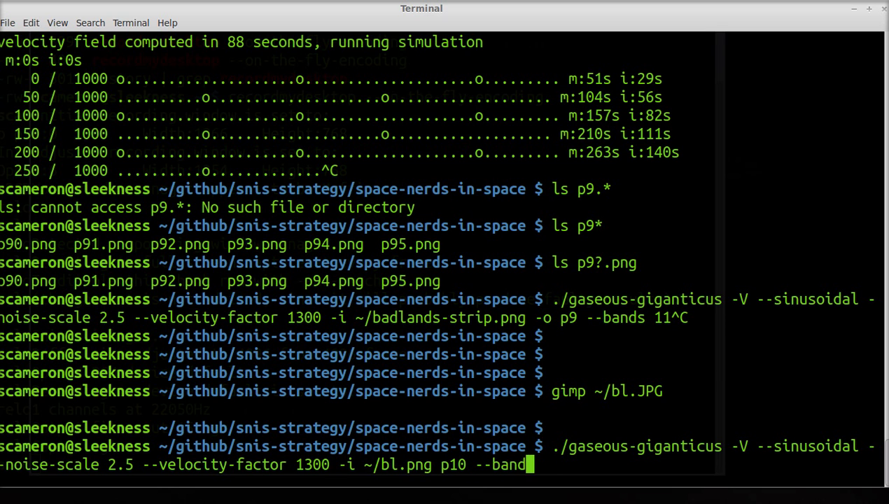
key(BackSpace)
key(BackSpace)
key(BackSpace)
key(BackSpace)
key(BackSpace)
key(BackSpace)
key(BackSpace)
key(BackSpace)
key(BackSpace)
key(BackSpace)
text(-o p)
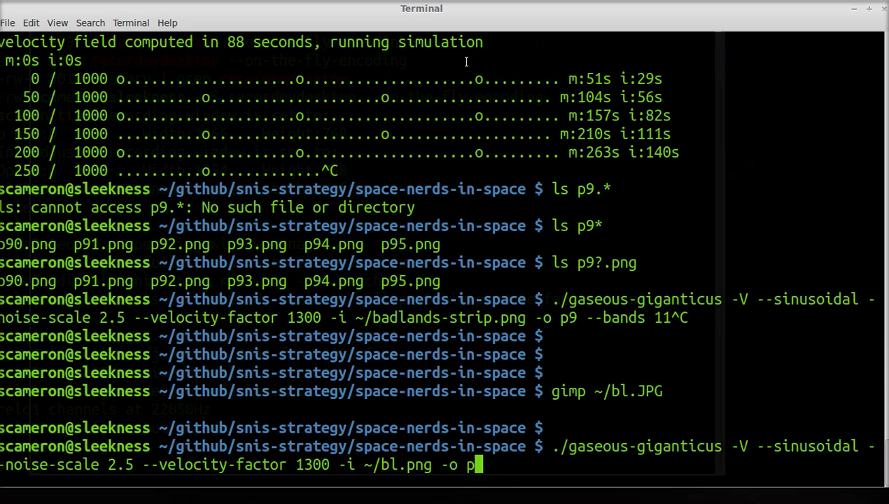
text(10 --bands)
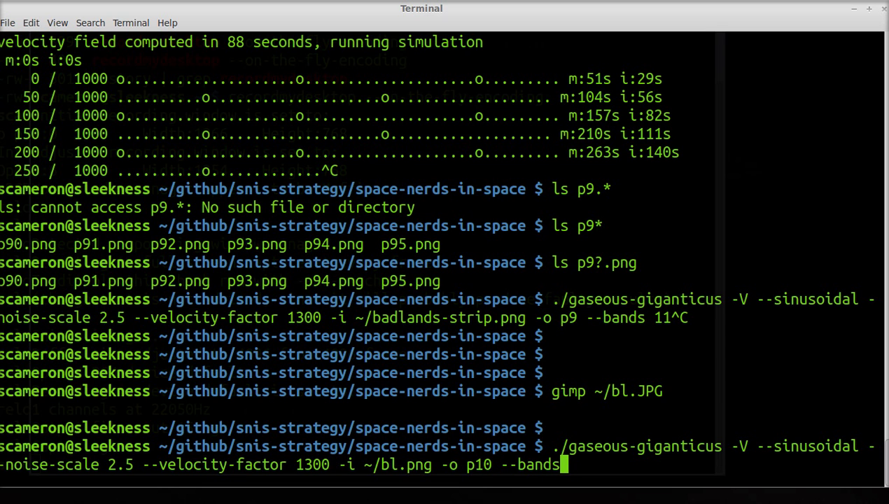
text( 11)
key(Return)
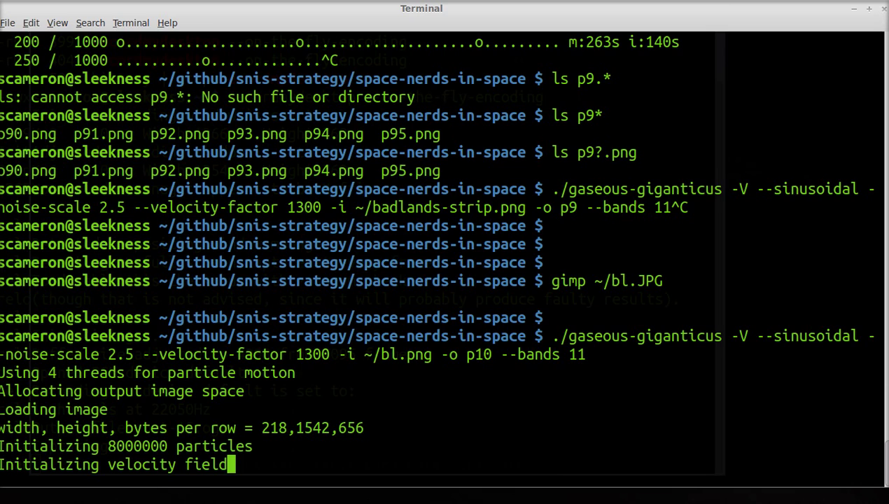
Step: Stage './mesh_viewer -p p10' in another terminal without running it
key(alt+Tab)
key(alt+Tab)
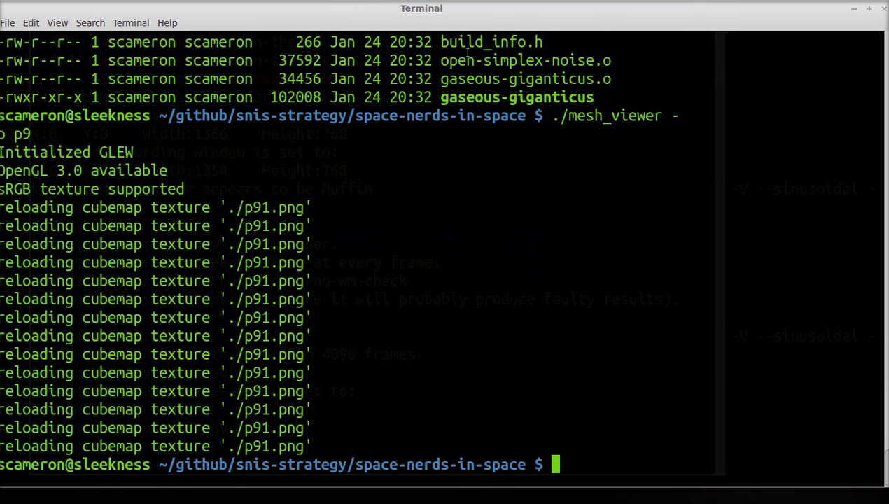
key(alt+Tab)
text(./me)
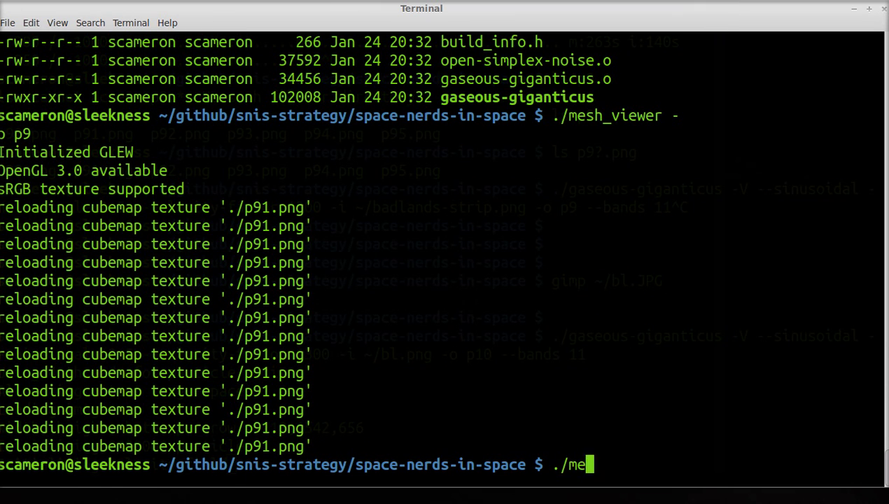
text(sh_viewer -p p10)
key(alt+Tab)
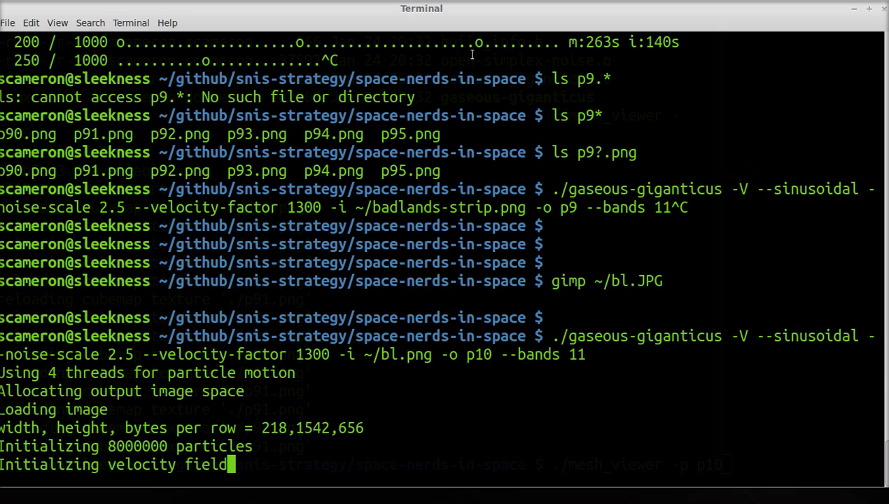
Step: Clear the pending mesh_viewer line and launch top to watch CPU usage
key(alt+Tab)
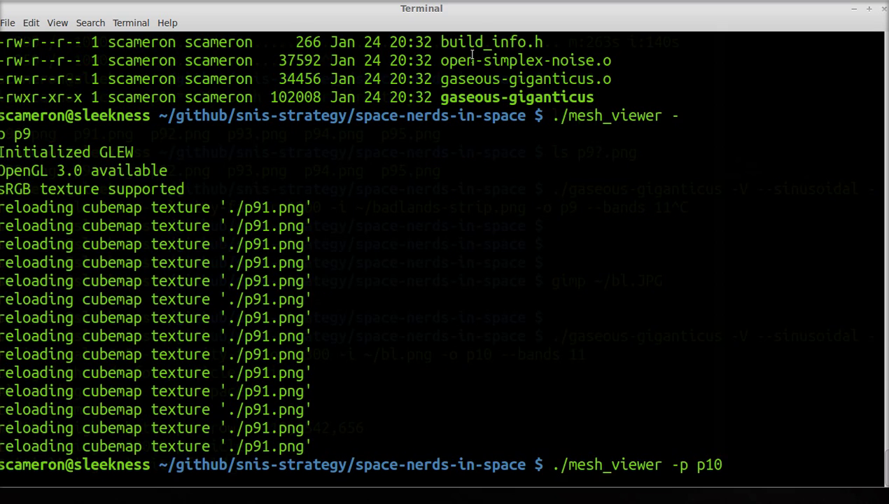
key(ctrl+u)
text(top)
key(Return)
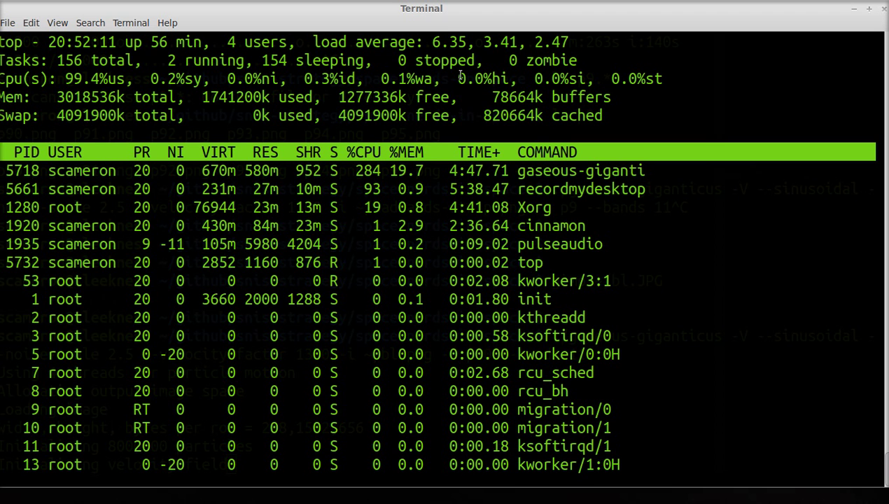
Step: Quit top in both terminals and recall the previous mesh_viewer command
key(q)
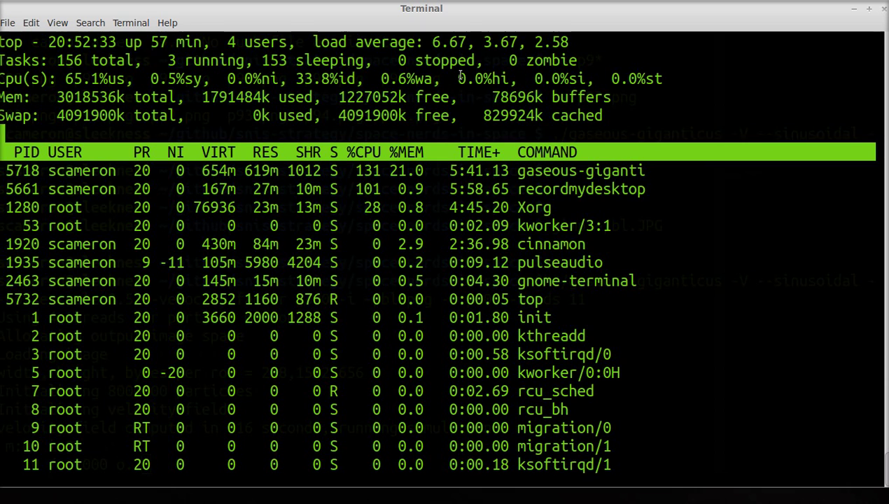
key(q)
key(Up)
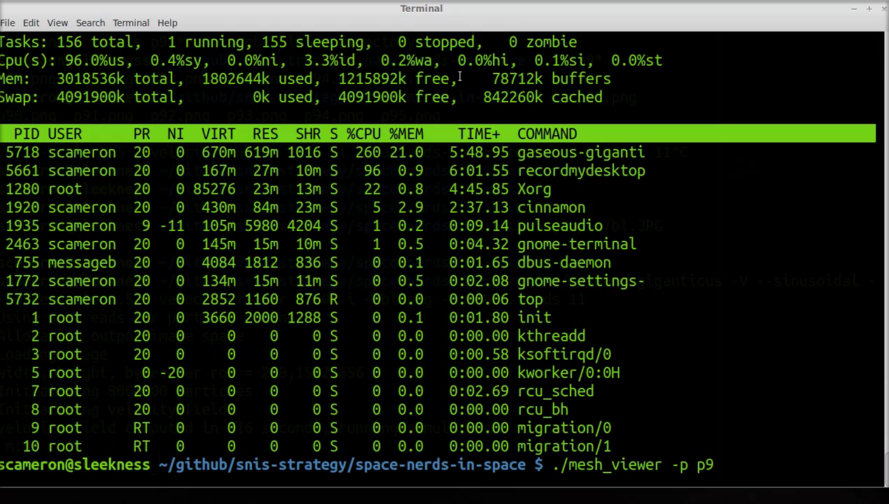
Step: Run ./mesh_viewer -p p10 and bring the sphere viewer to the front
key(BackSpace)
text(10)
key(Return)
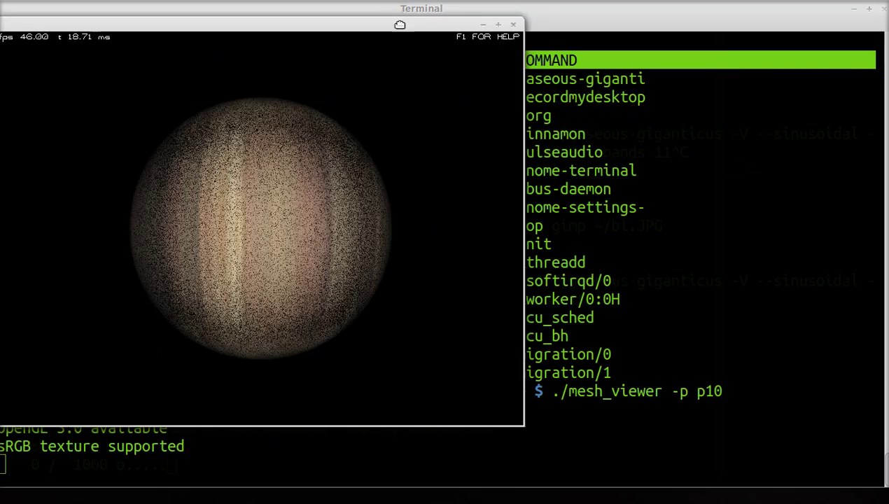
key(alt+Tab)
key(alt+Tab)
key(alt+Tab)
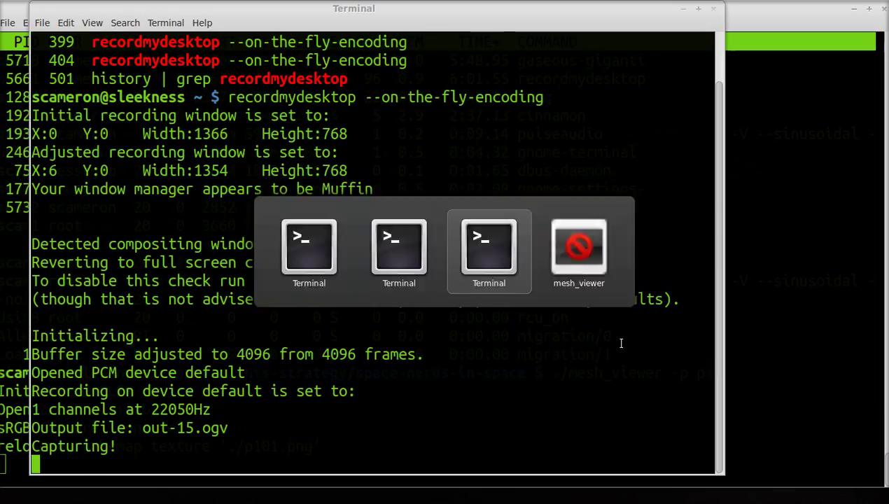
Step: Enlarge the unmaximized viewer window, then zoom and rotate the sphere to show its bands and pole
click(868, 8)
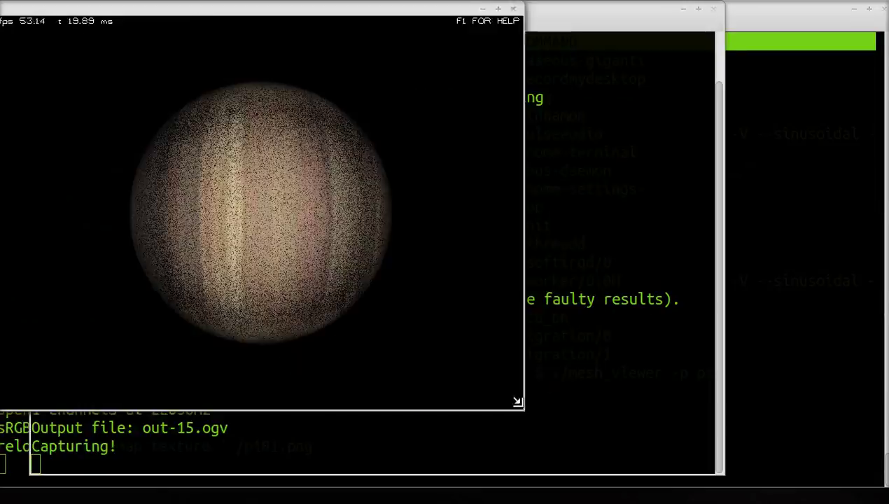
drag(523, 405, 619, 474)
scroll(424, 338, up, 5)
scroll(420, 350, down, 5)
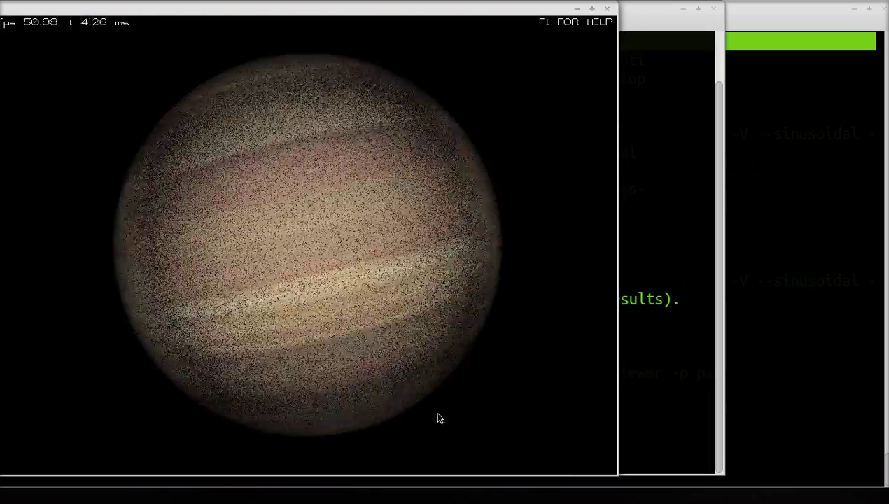
drag(437, 416, 343, 381)
scroll(350, 357, up, 3)
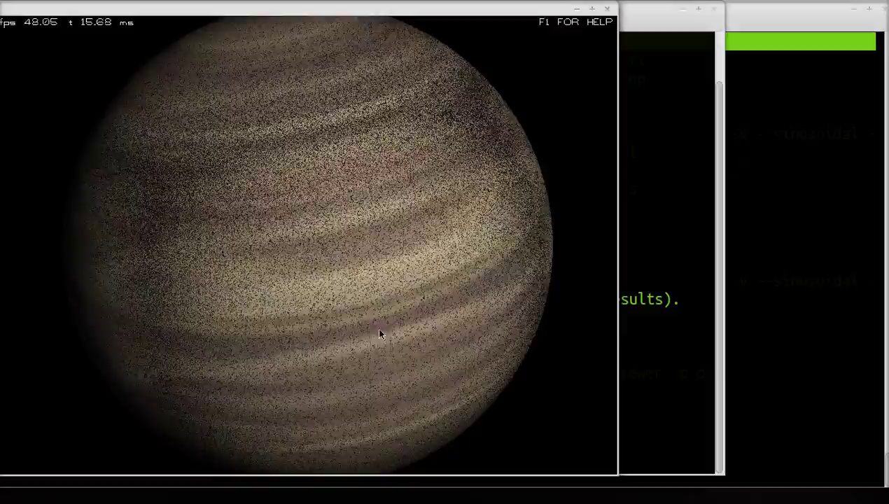